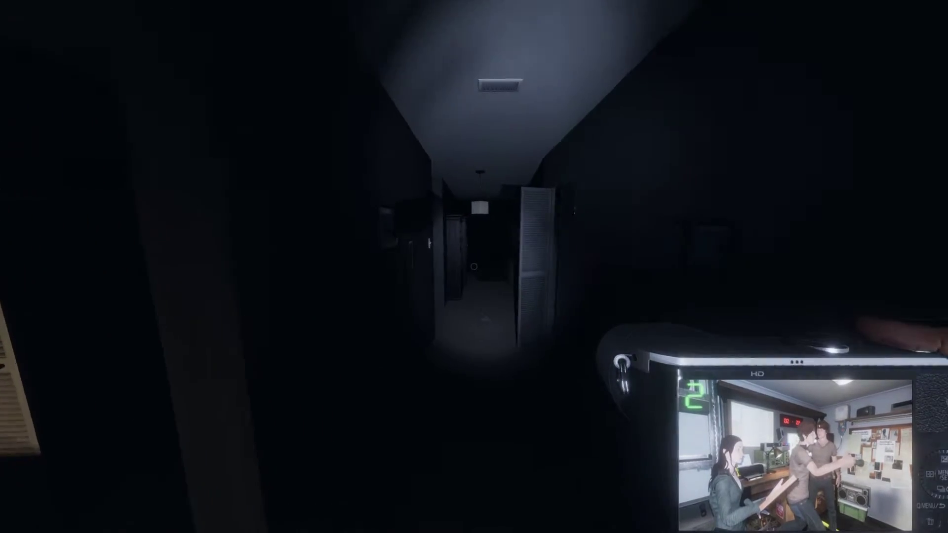
key("w")
key("w")
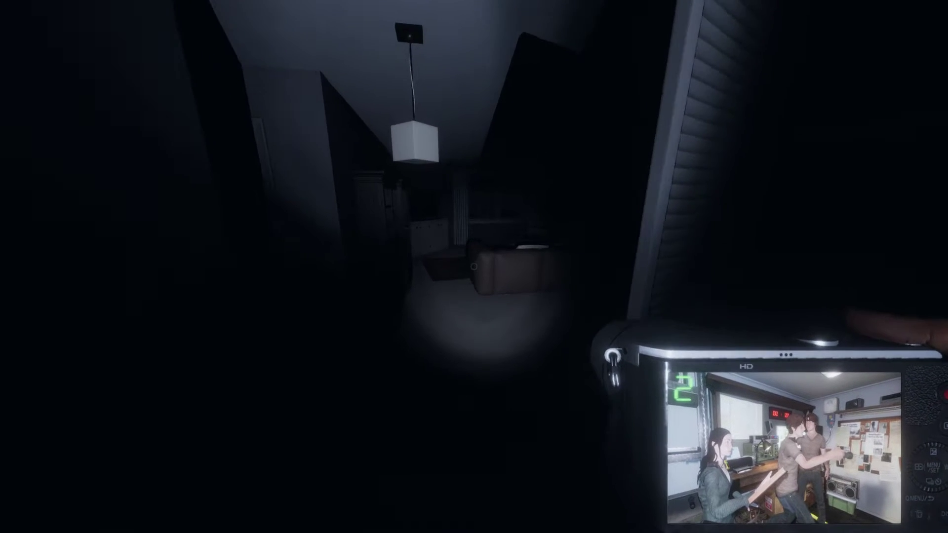
key("w")
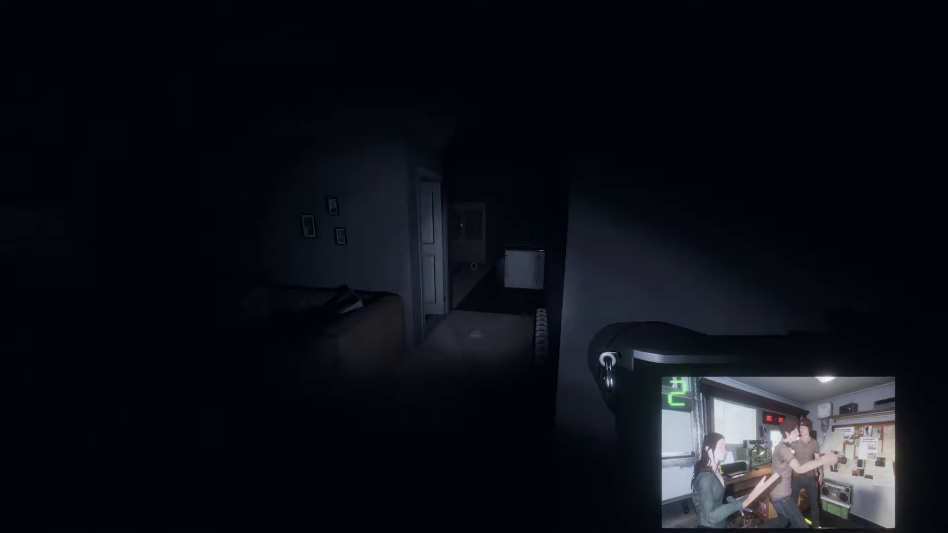